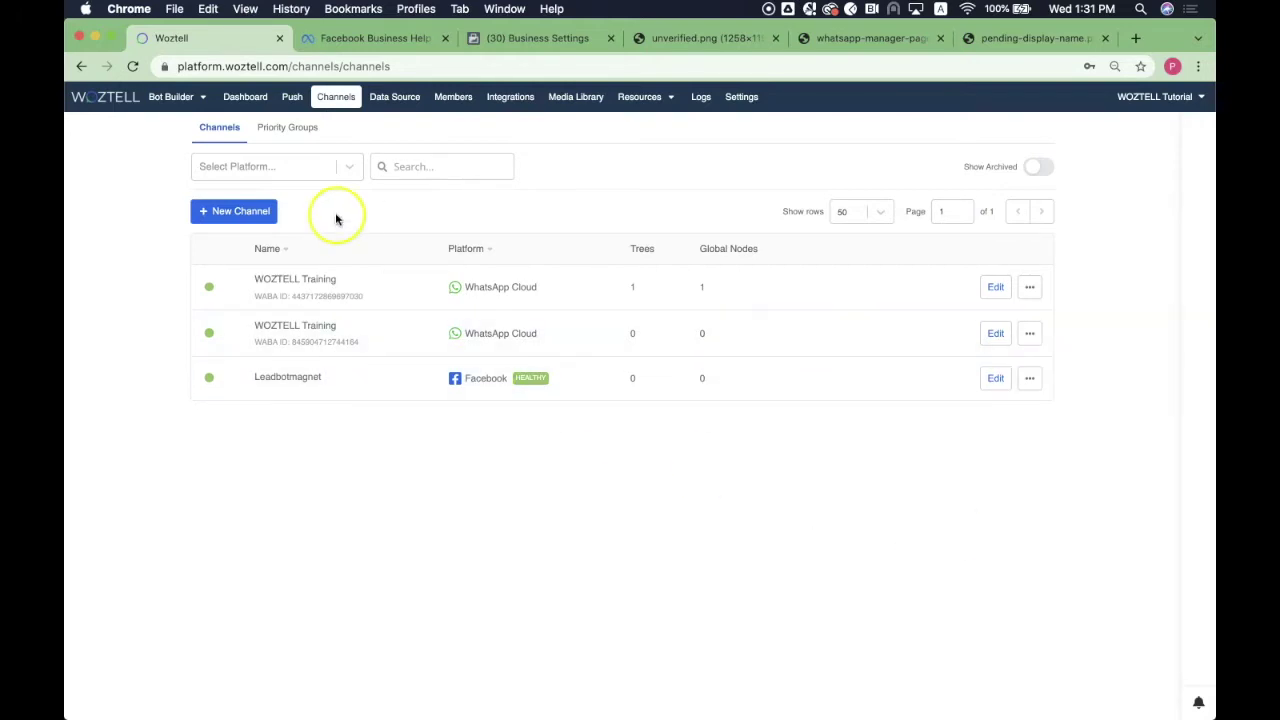
Create a WhatsApp channel named 'WOZTELL Application' in Woztell
{"action": "left_click", "coordinate": [240, 217]}
{"action": "left_click", "coordinate": [347, 295]}
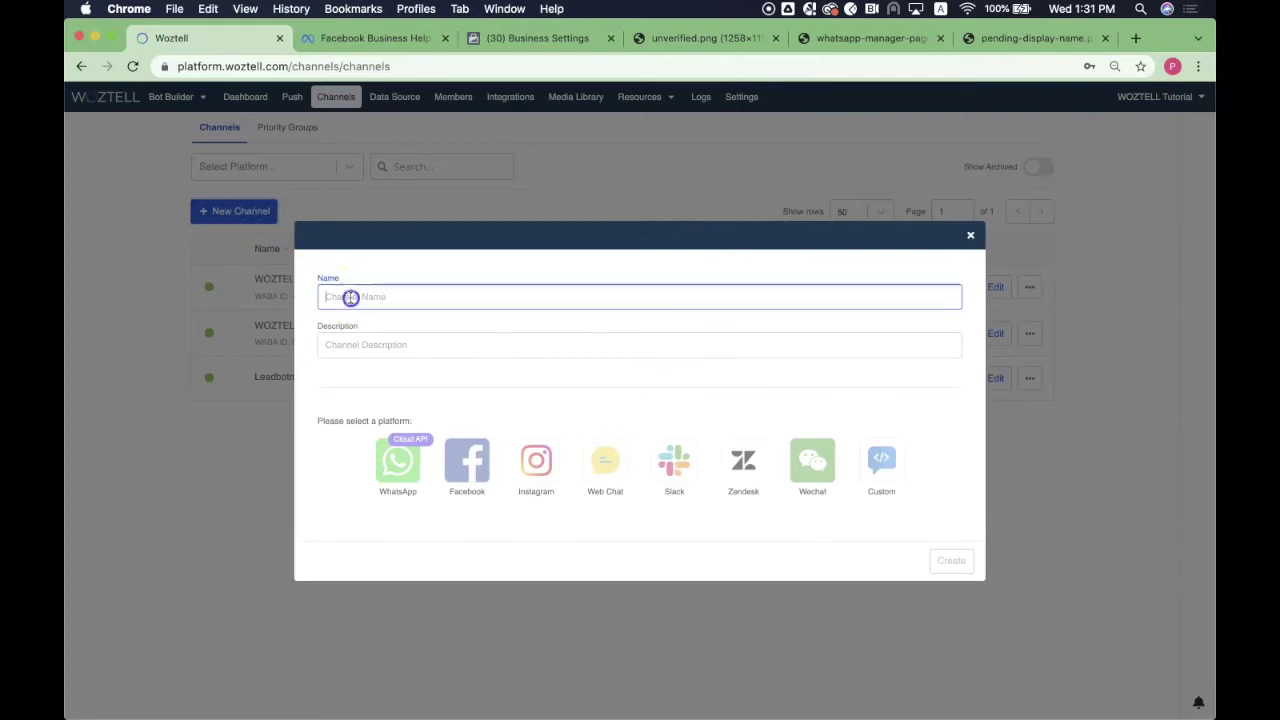
{"action": "type", "text": "wozTELL App"}
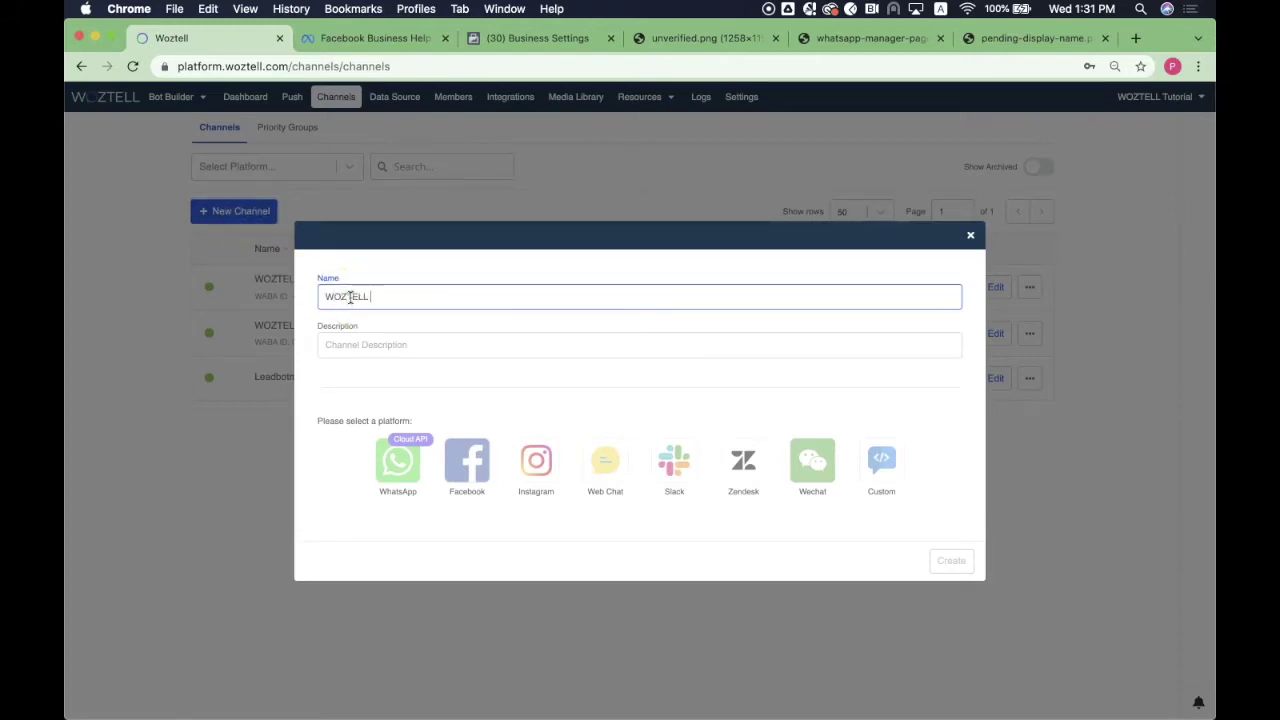
{"action": "type", "text": "lication"}
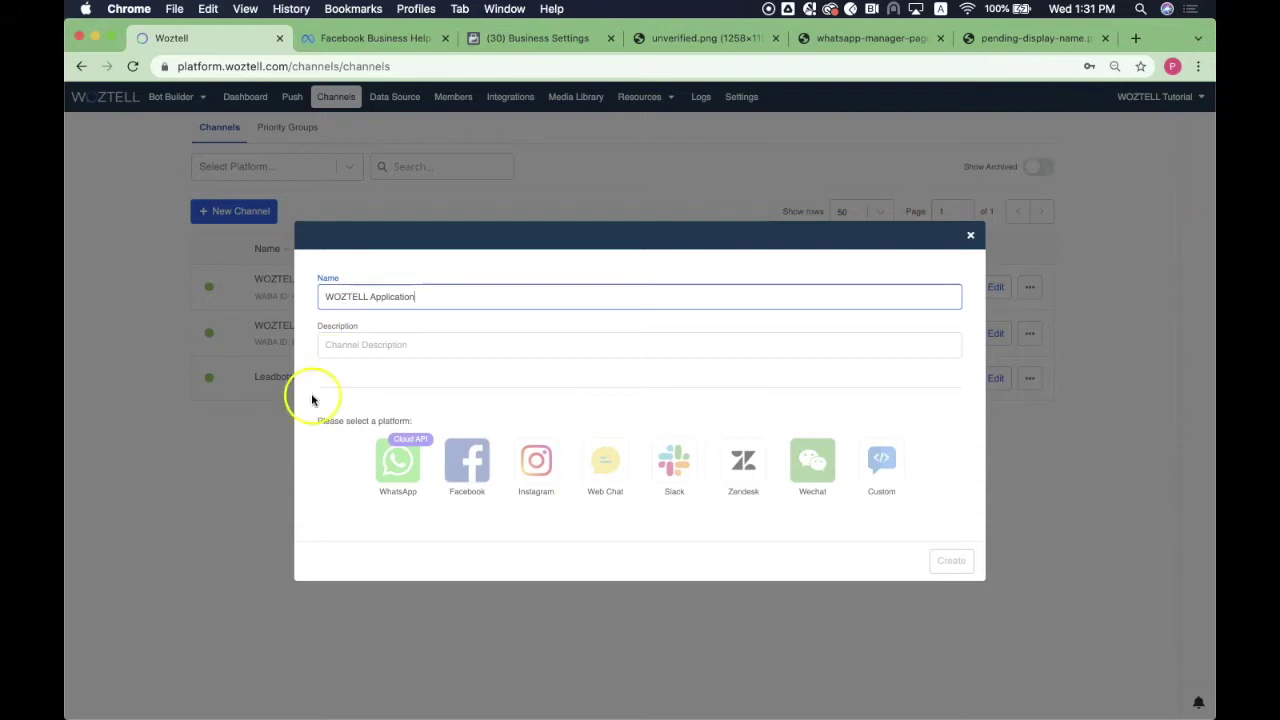
{"action": "left_click", "coordinate": [388, 474]}
{"action": "left_click", "coordinate": [943, 570]}
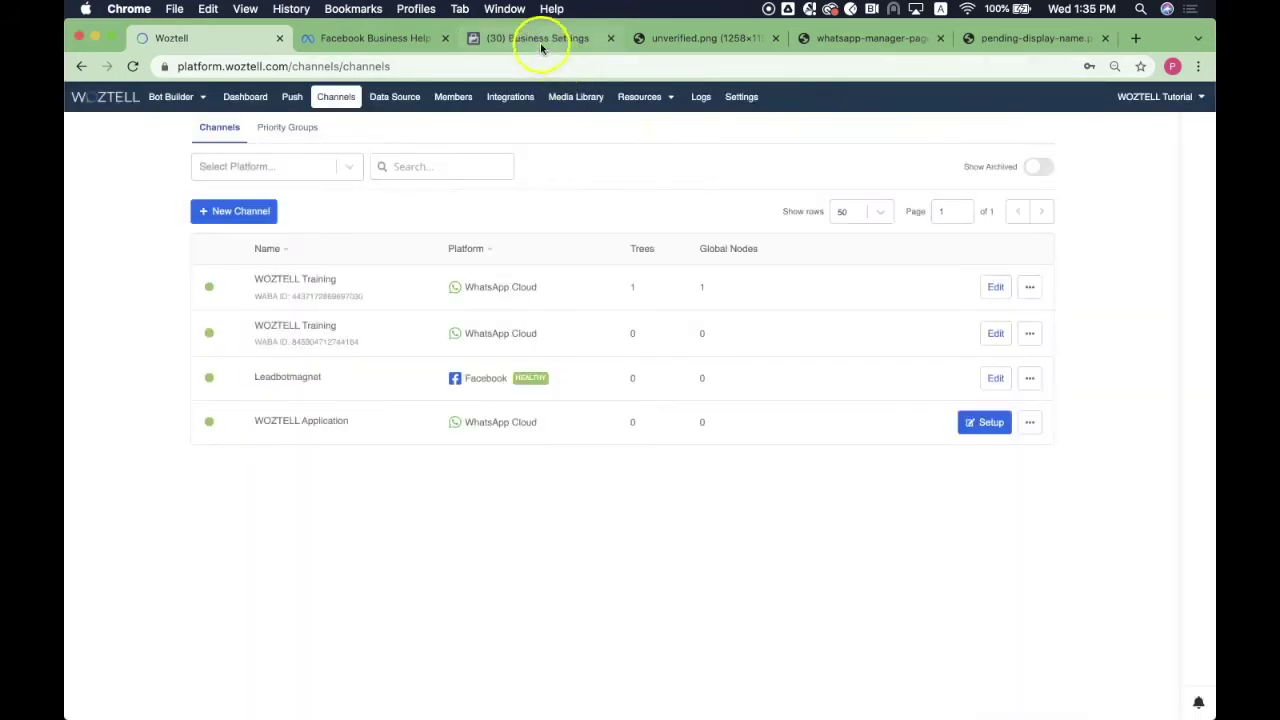
Reload Business Settings and switch the active business from Woztell to Woztell Tutorial Limited
{"action": "left_click", "coordinate": [540, 40]}
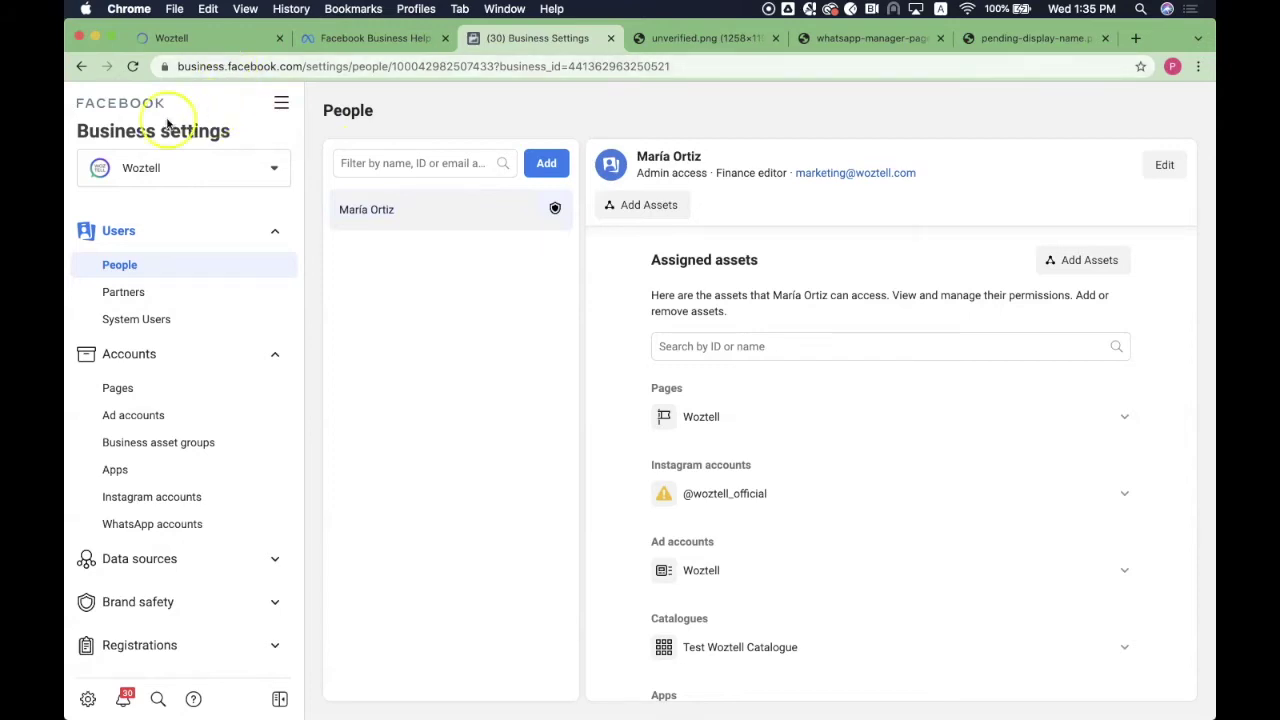
{"action": "left_click", "coordinate": [132, 66]}
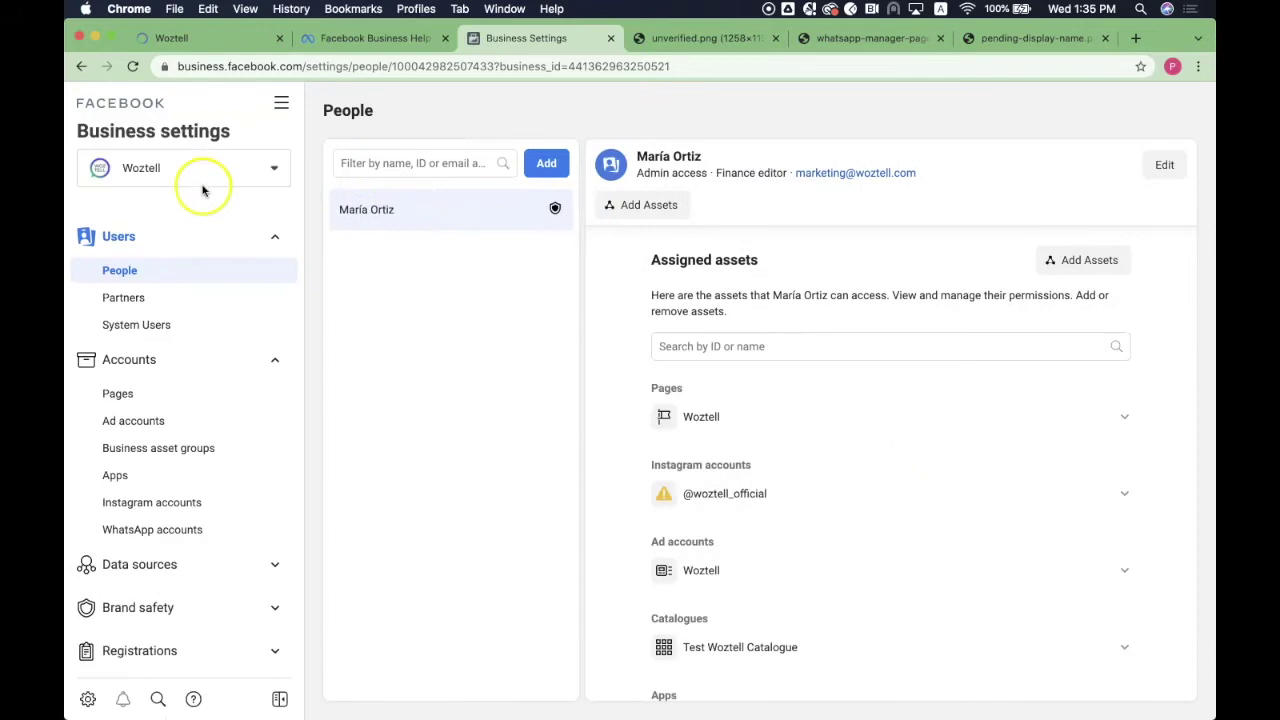
{"action": "left_click", "coordinate": [194, 172]}
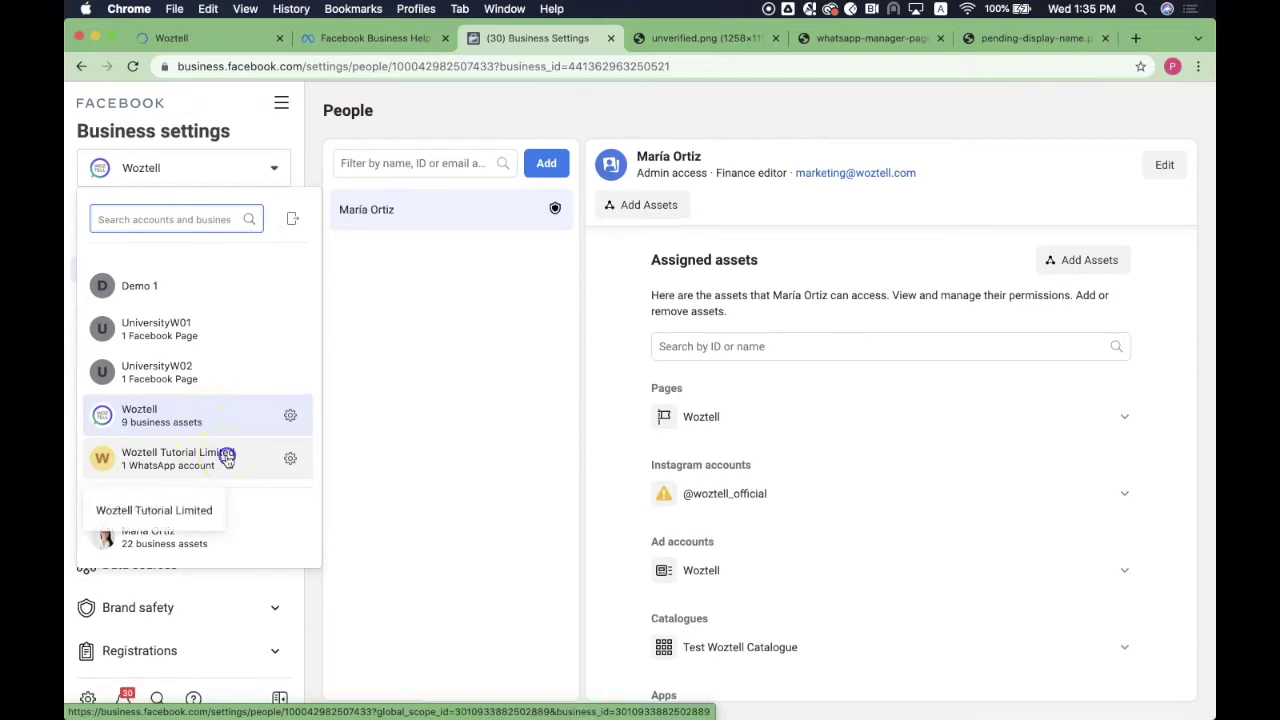
{"action": "left_click", "coordinate": [228, 458]}
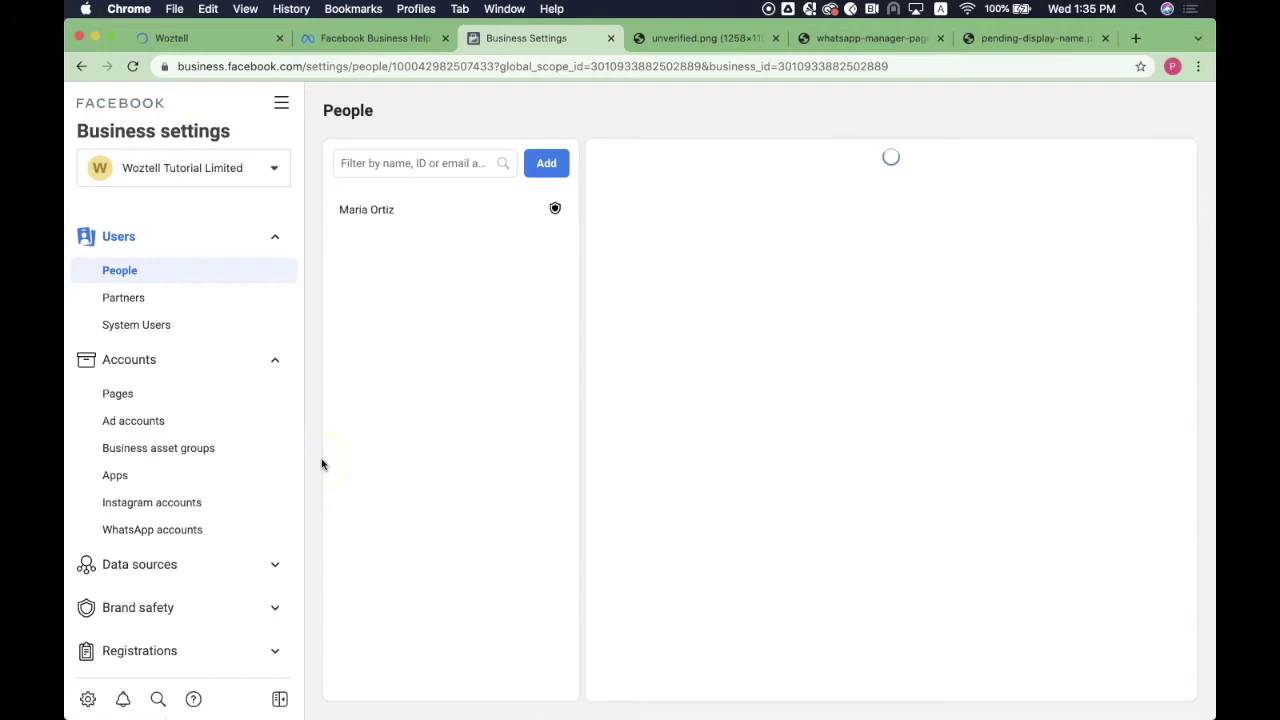
From the WhatsApp account's Settings tab, follow Start Verification to reach the Security Centre
{"action": "left_click", "coordinate": [199, 530]}
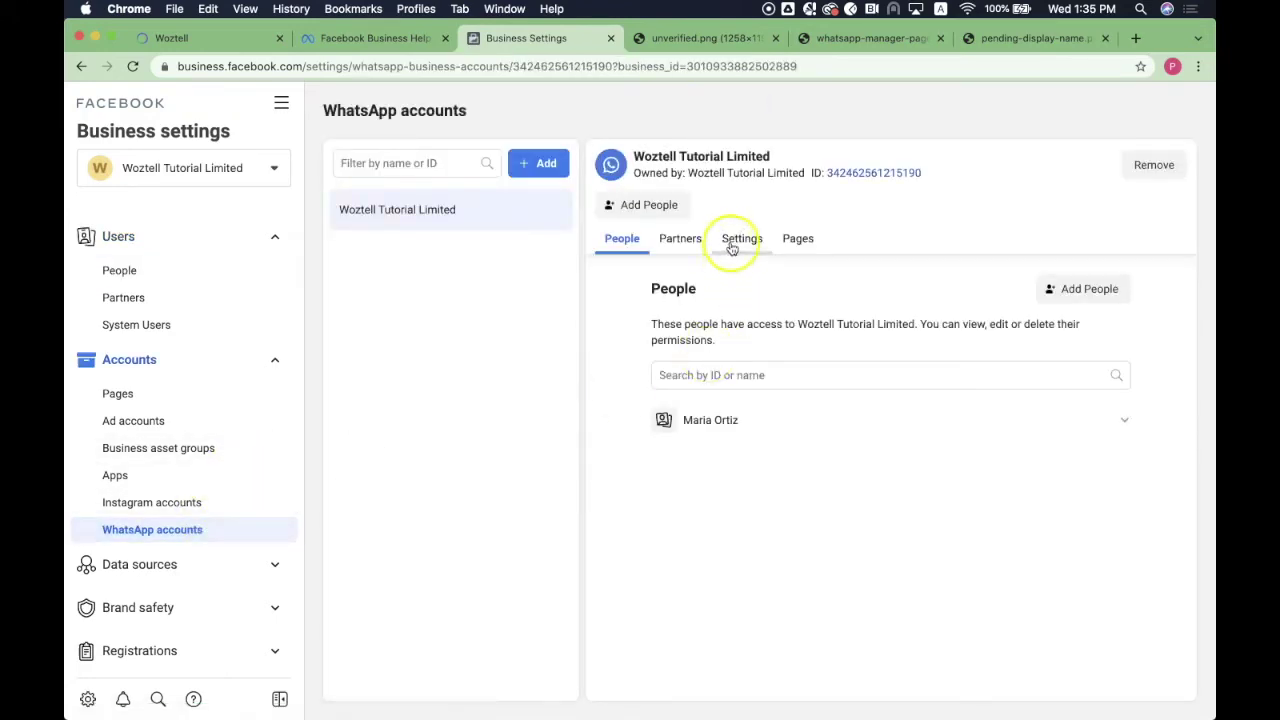
{"action": "left_click", "coordinate": [733, 246]}
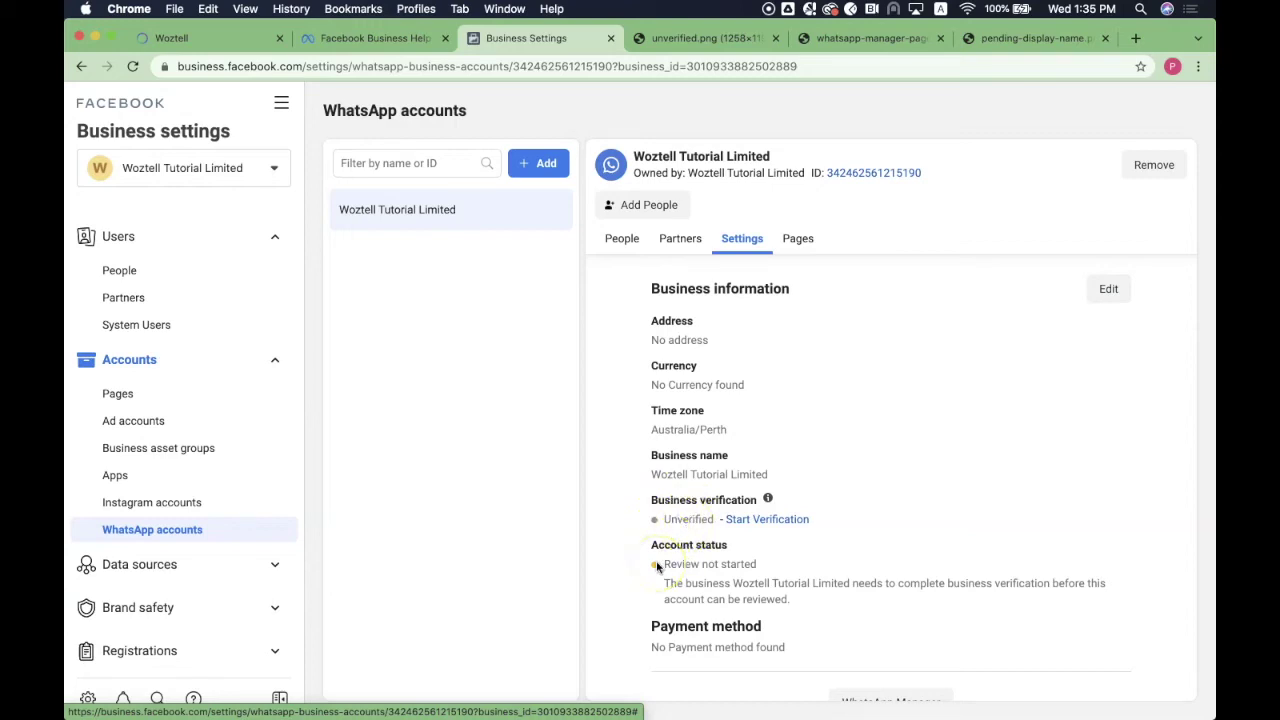
{"action": "left_click", "coordinate": [798, 520]}
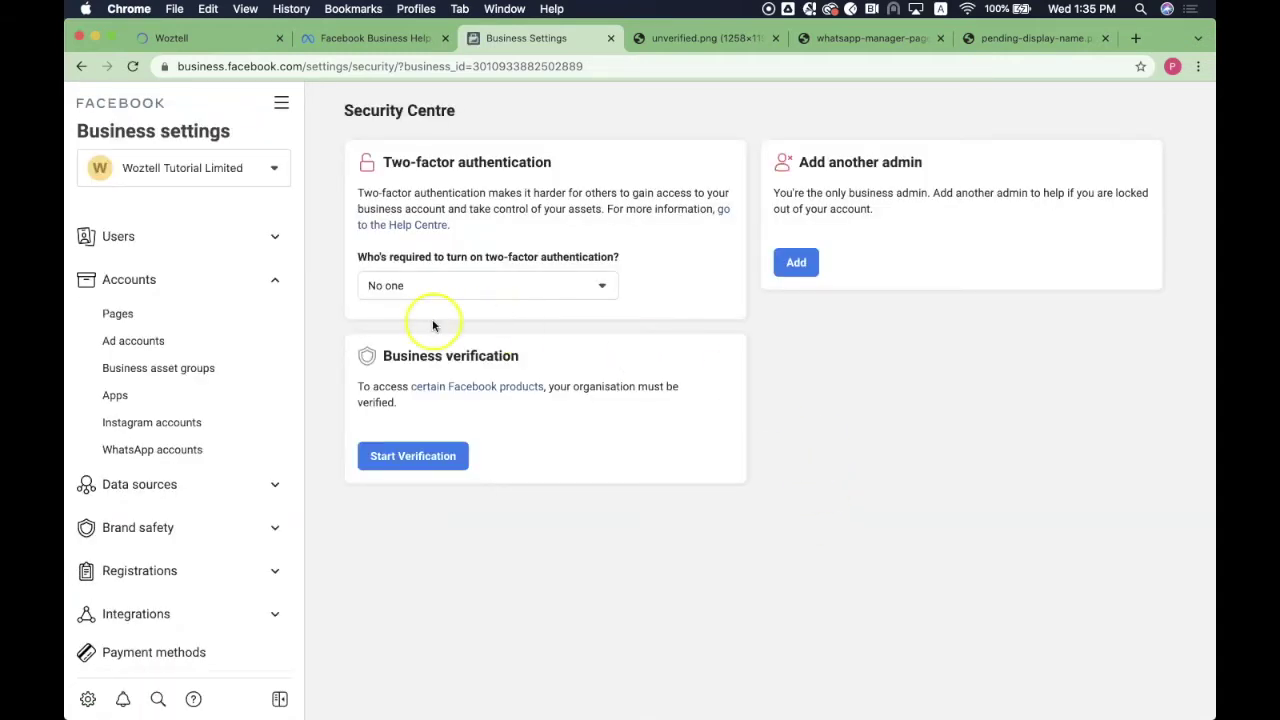
Enter Woztell Tutorial Limited's legal name, Hong Kong street address, phone number and website
{"action": "left_click", "coordinate": [410, 457]}
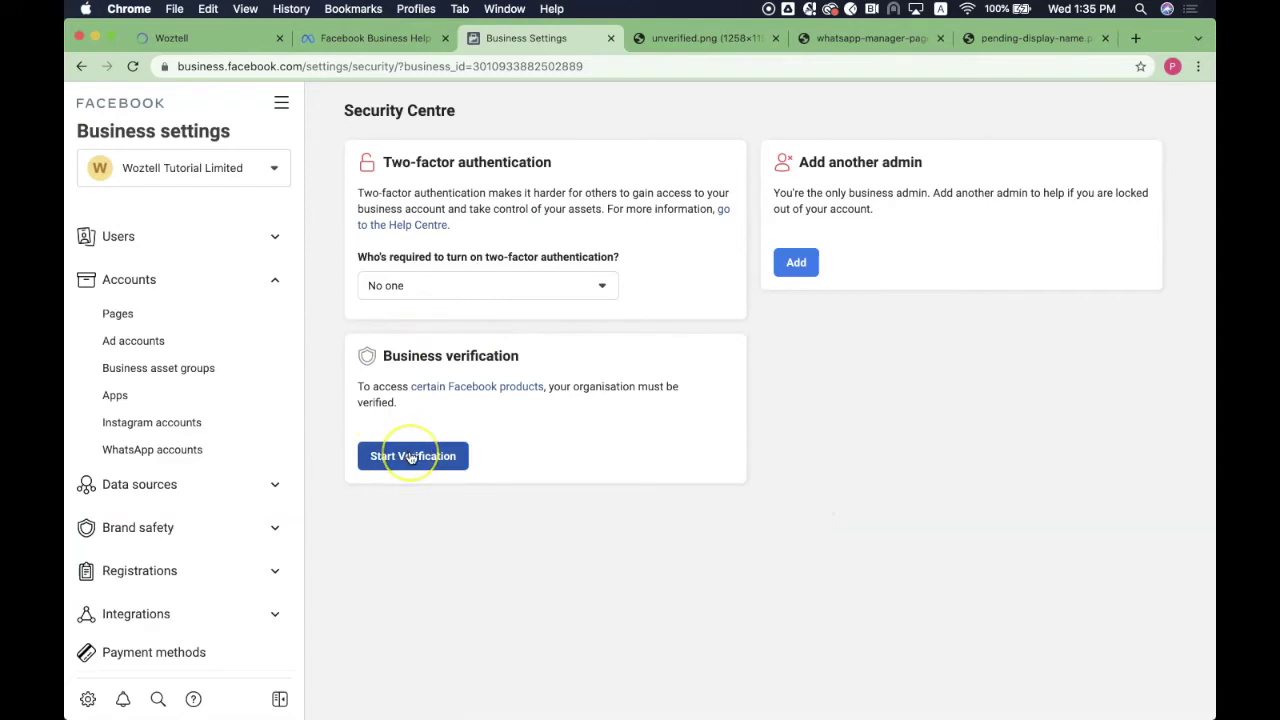
{"action": "left_click", "coordinate": [410, 457]}
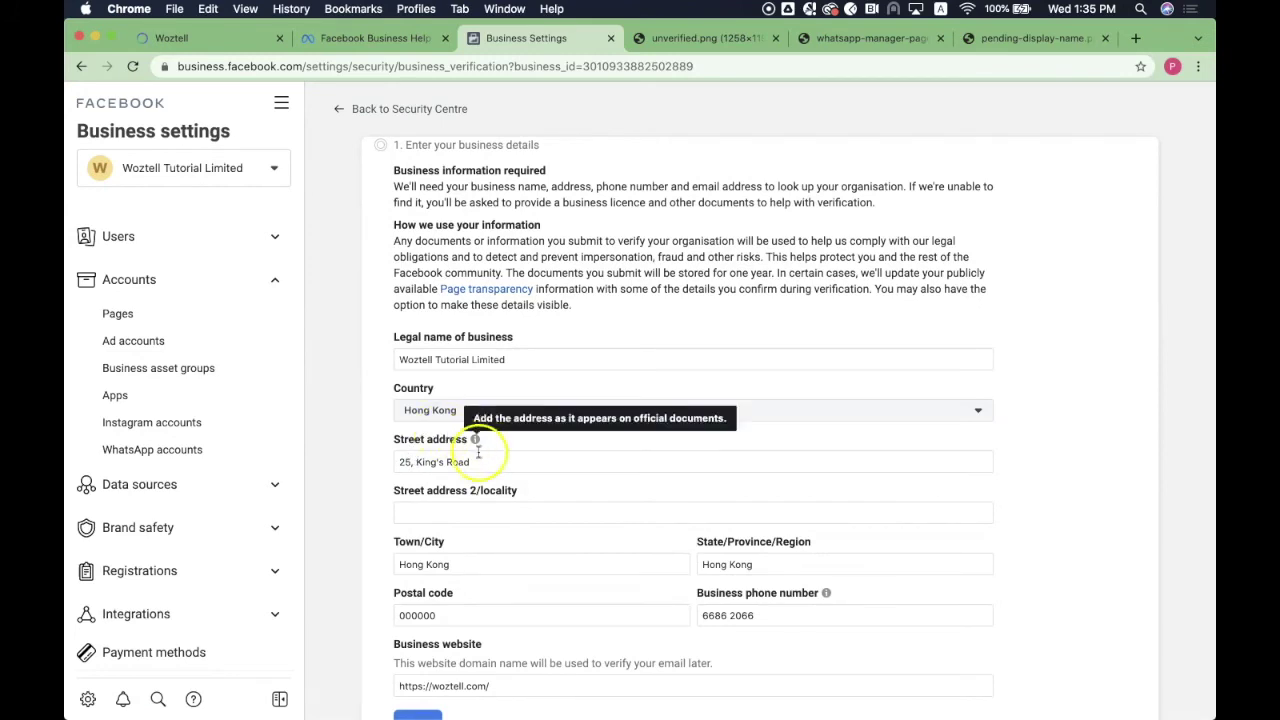
{"action": "left_click", "coordinate": [469, 507]}
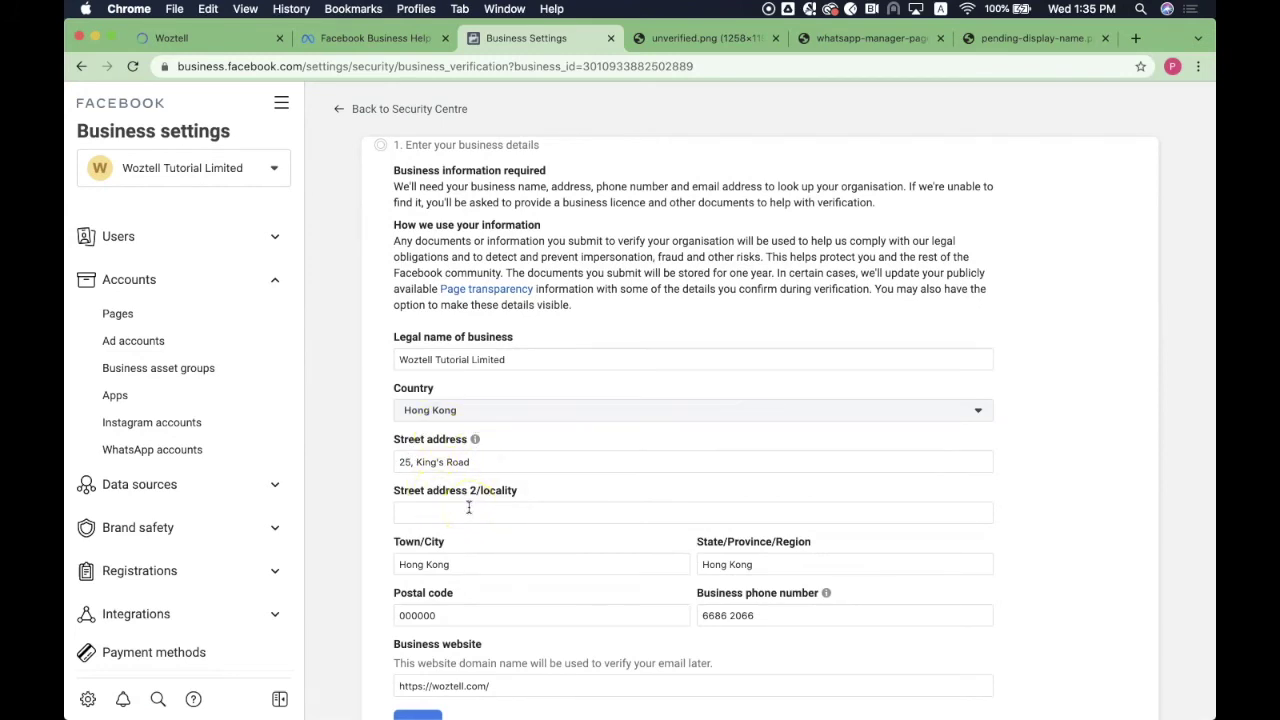
{"action": "scroll", "coordinate": [469, 507], "scroll_direction": "down", "scroll_amount": 2}
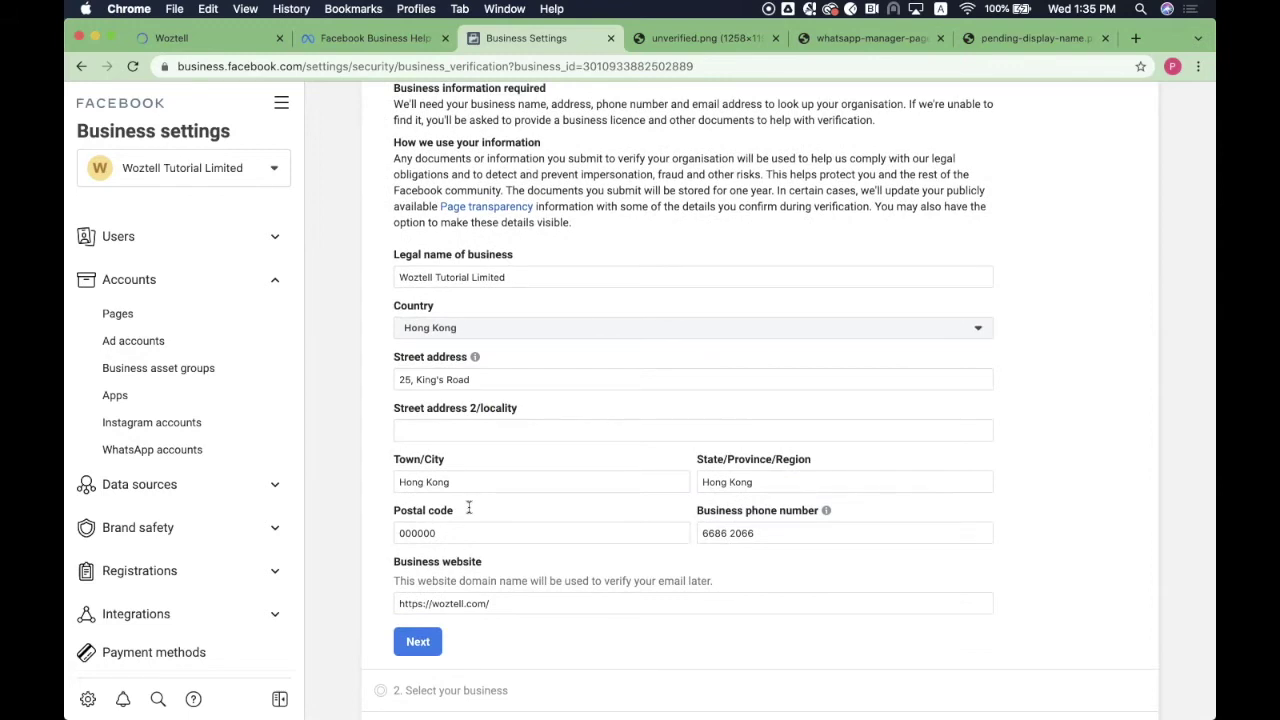
{"action": "scroll", "coordinate": [469, 507], "scroll_direction": "down", "scroll_amount": 1}
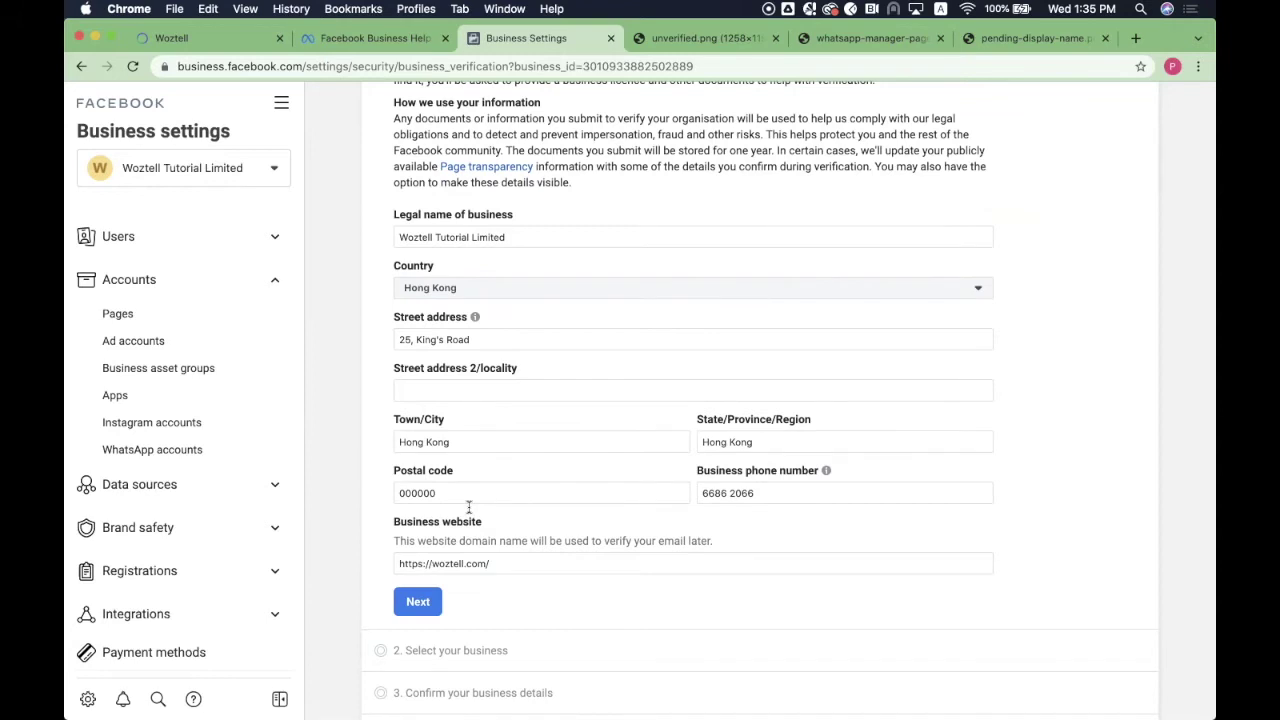
{"action": "scroll", "coordinate": [469, 507], "scroll_direction": "down", "scroll_amount": 1}
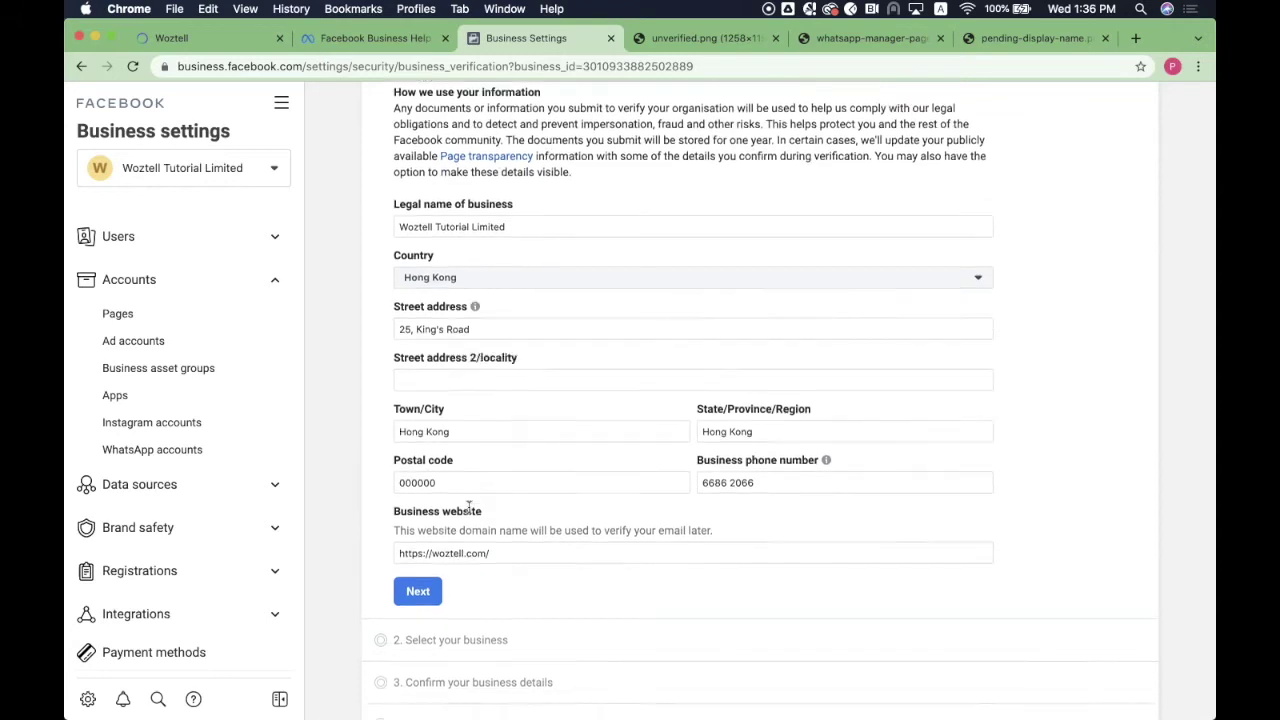
{"action": "left_click", "coordinate": [425, 582]}
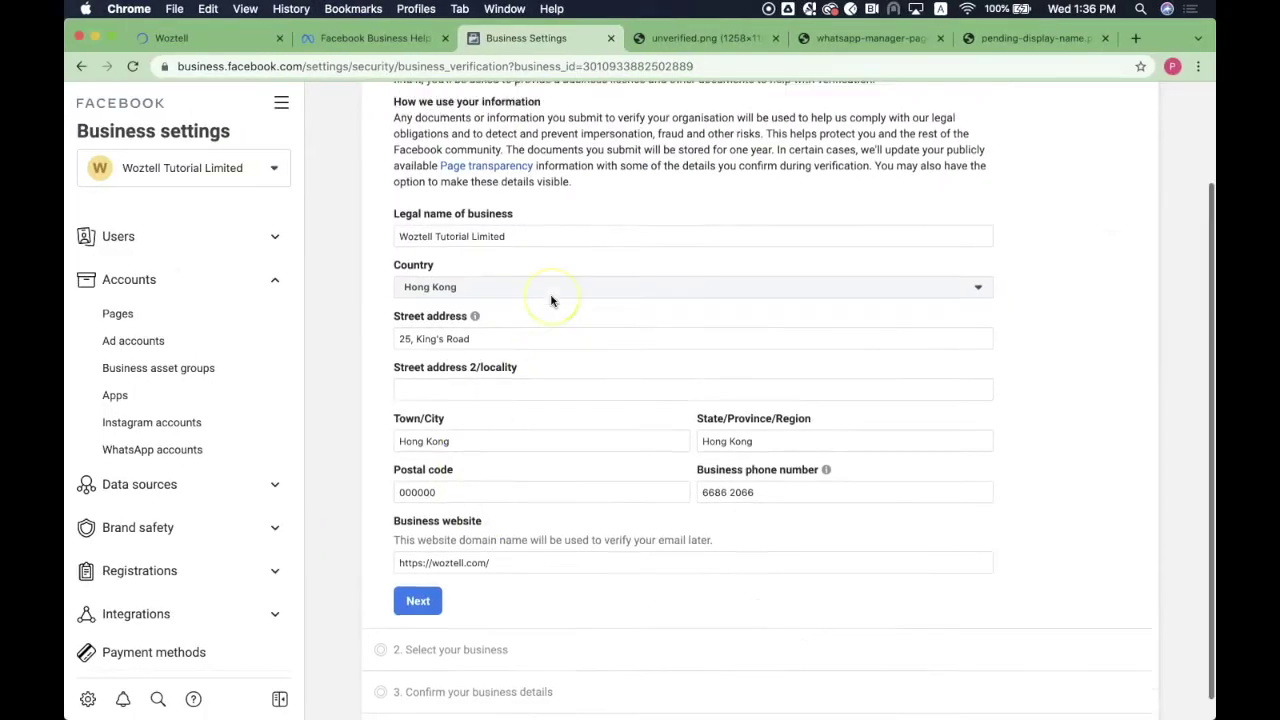
{"action": "scroll", "coordinate": [551, 298], "scroll_direction": "up", "scroll_amount": 3}
{"action": "scroll", "coordinate": [551, 298], "scroll_direction": "down", "scroll_amount": 3}
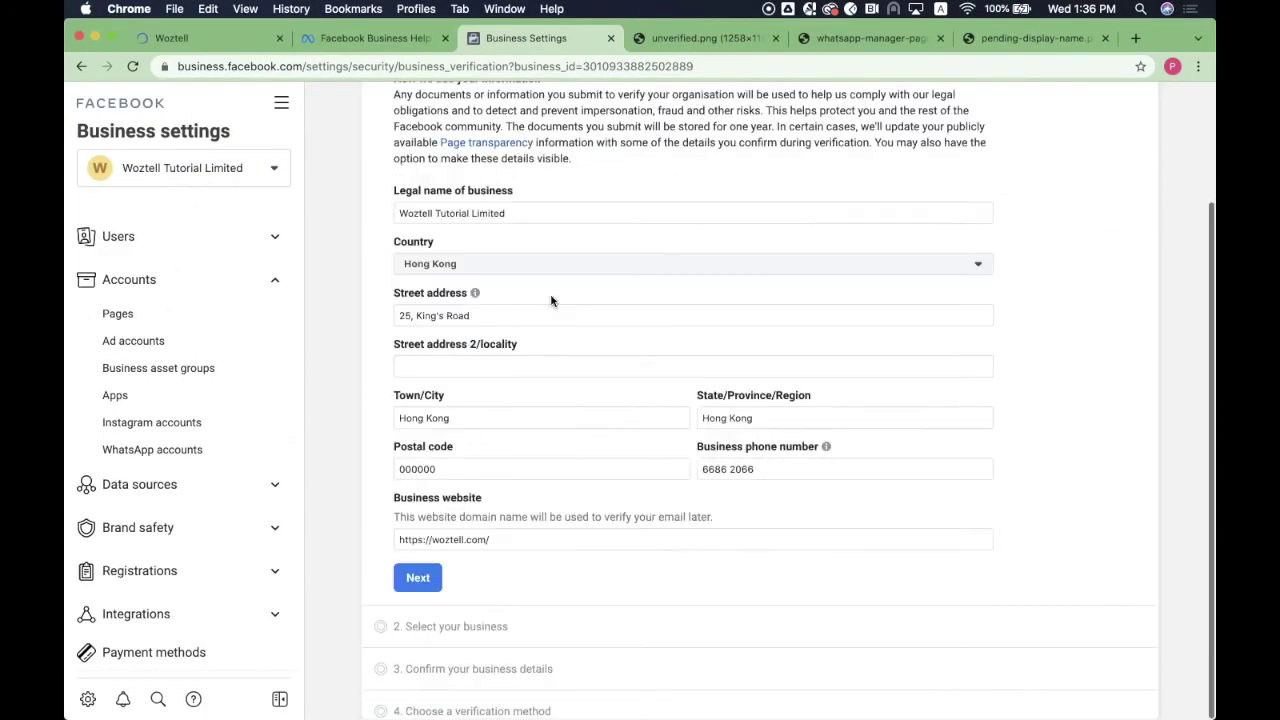
Submit the business details and open a file chooser for the legal-name document
{"action": "left_click", "coordinate": [420, 577]}
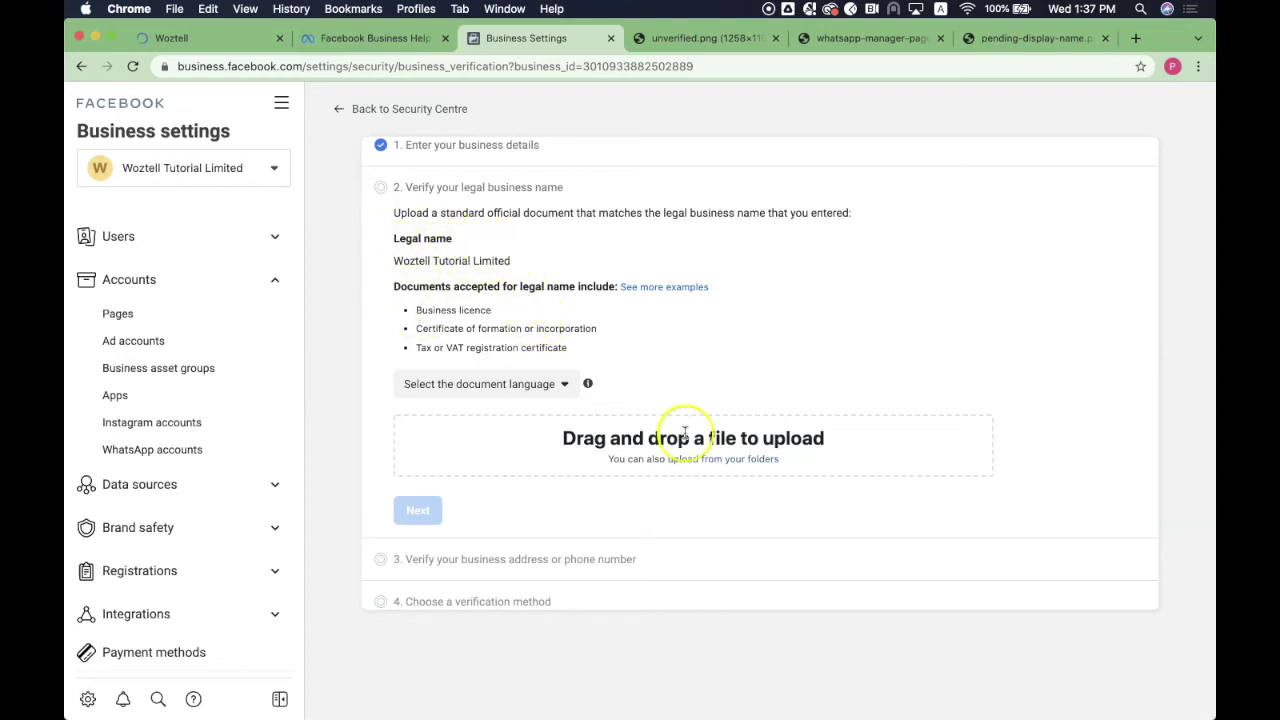
{"action": "left_click", "coordinate": [724, 462]}
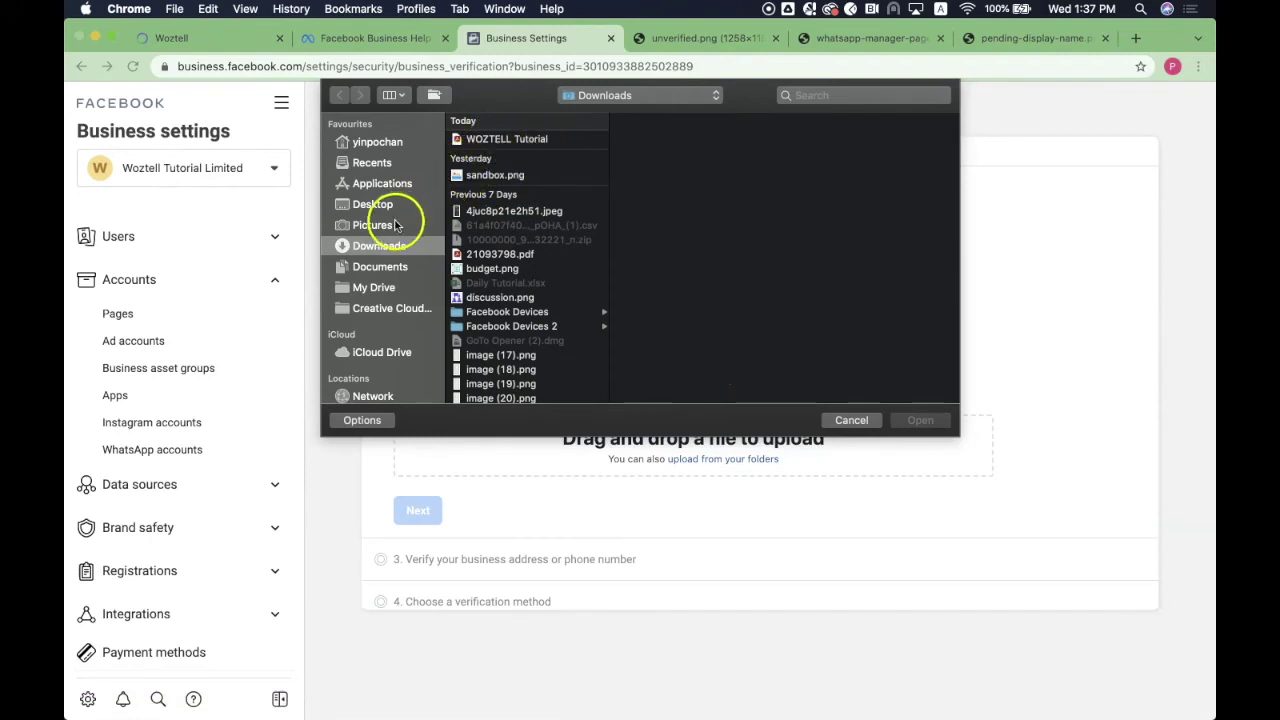
Attach WOZTELL Tutorial.pdf from Downloads as the legal-name document, in English (US)
{"action": "left_click", "coordinate": [380, 266]}
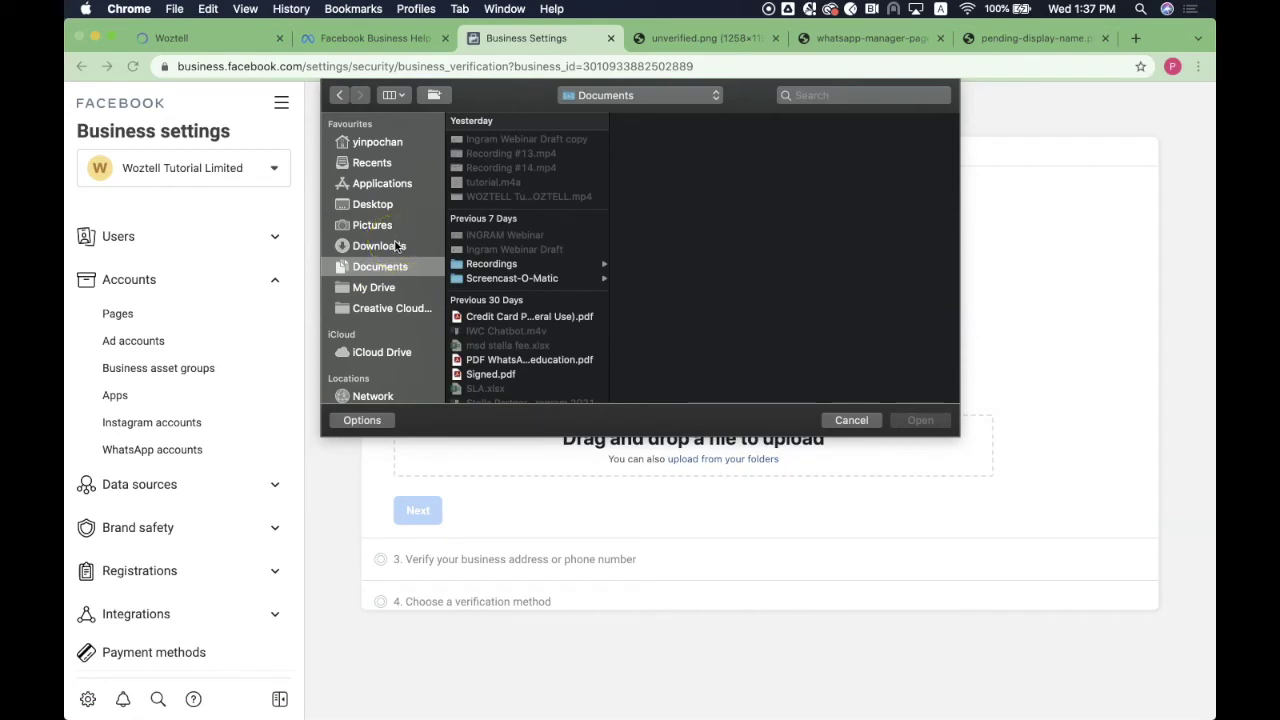
{"action": "left_click", "coordinate": [397, 246]}
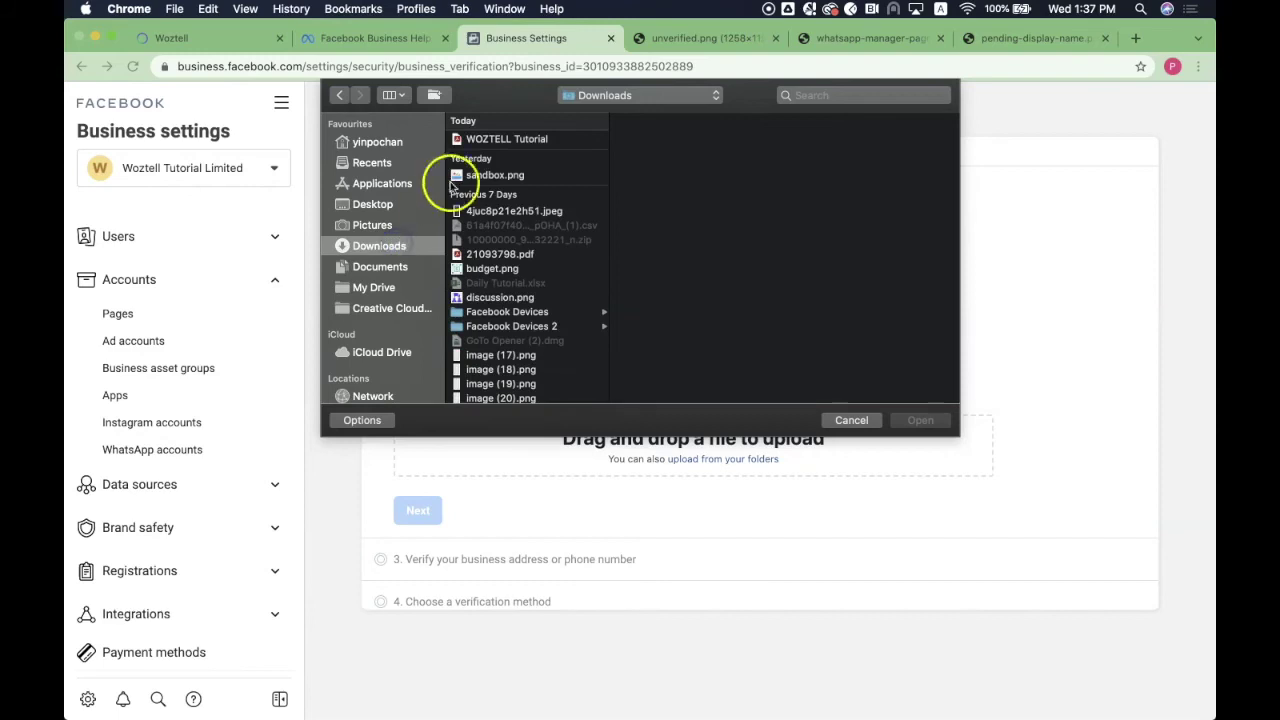
{"action": "left_click", "coordinate": [494, 142]}
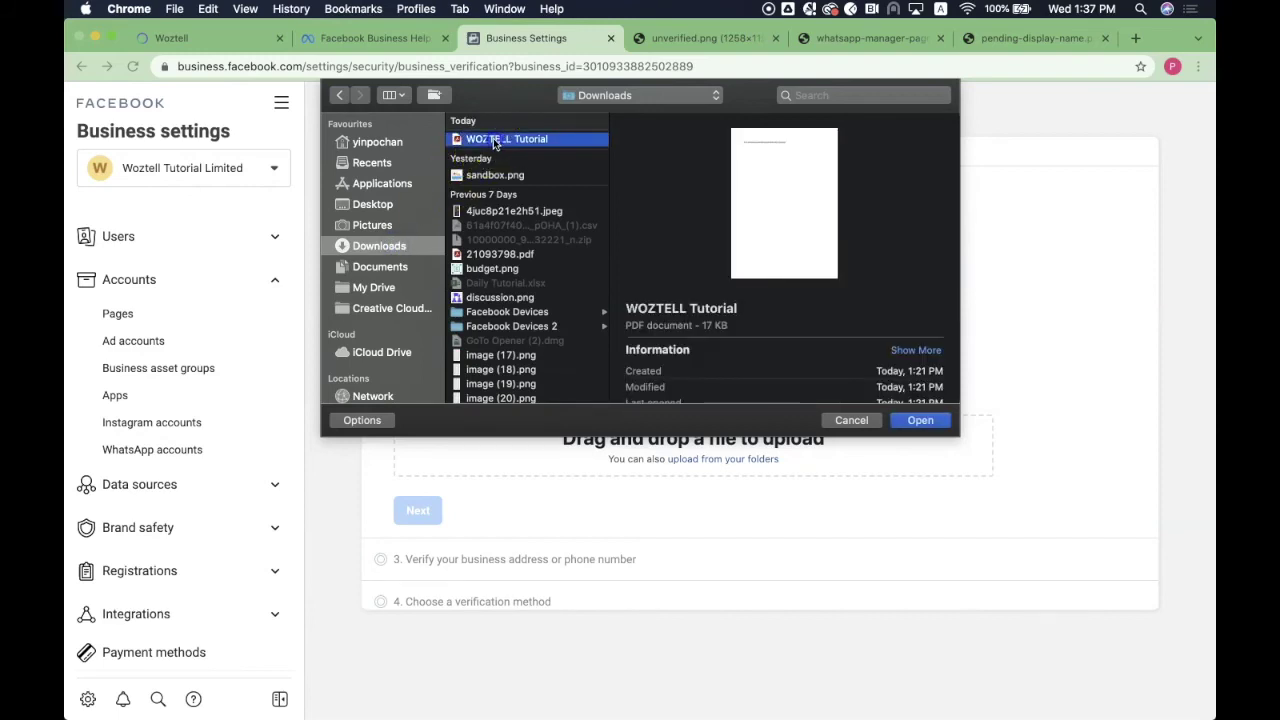
{"action": "double_click", "coordinate": [494, 142]}
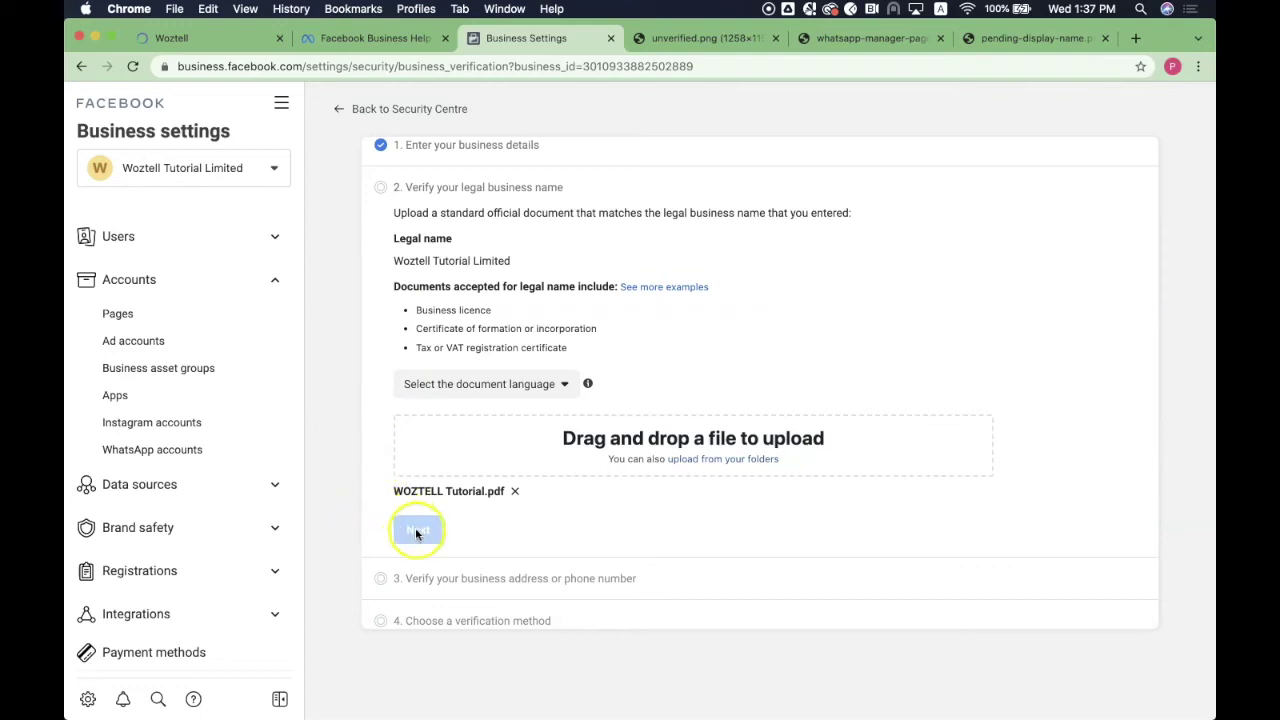
{"action": "left_click", "coordinate": [528, 387]}
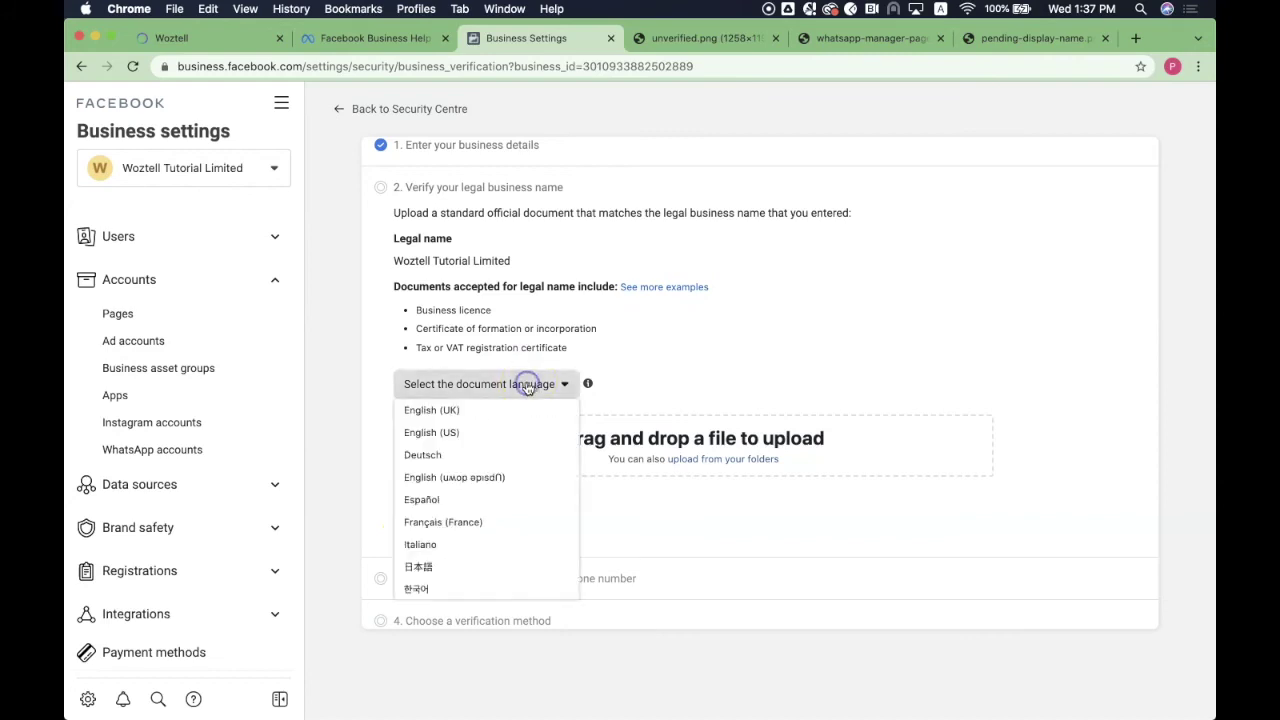
{"action": "left_click", "coordinate": [507, 434]}
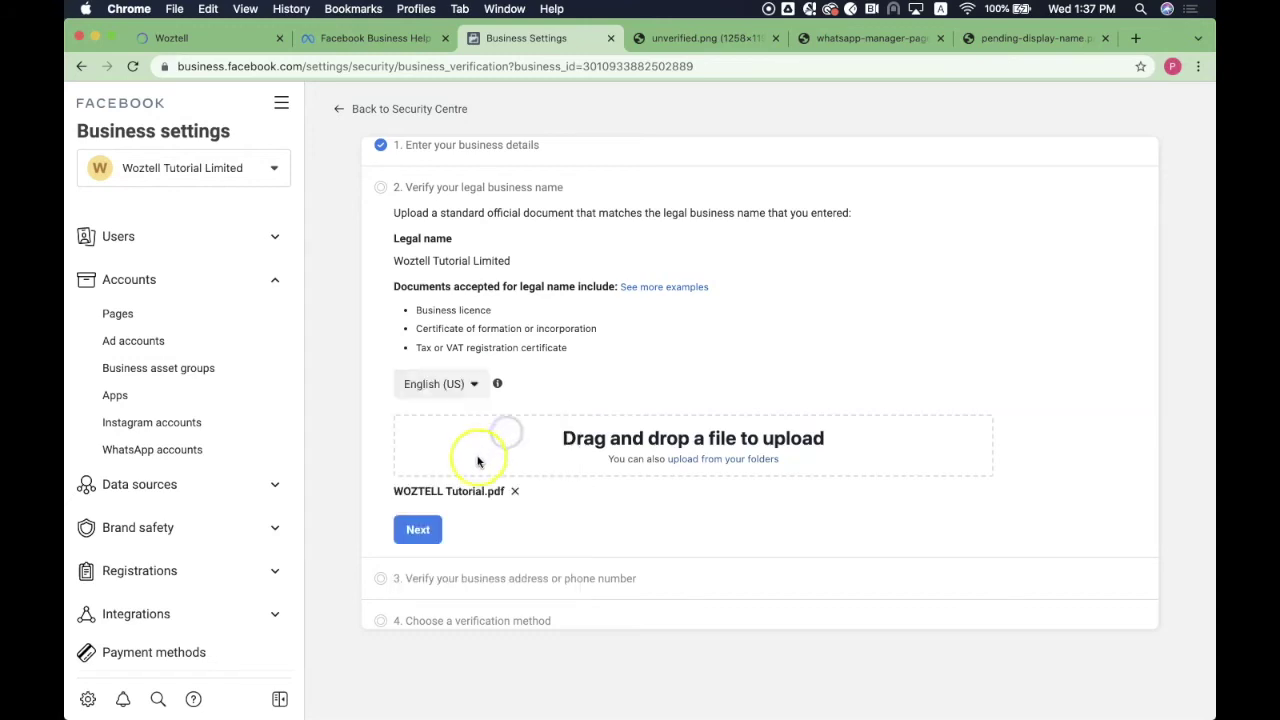
Attach WOZTELL Tutorial.pdf for address verification and open the document examples in a new tab
{"action": "left_click", "coordinate": [420, 540]}
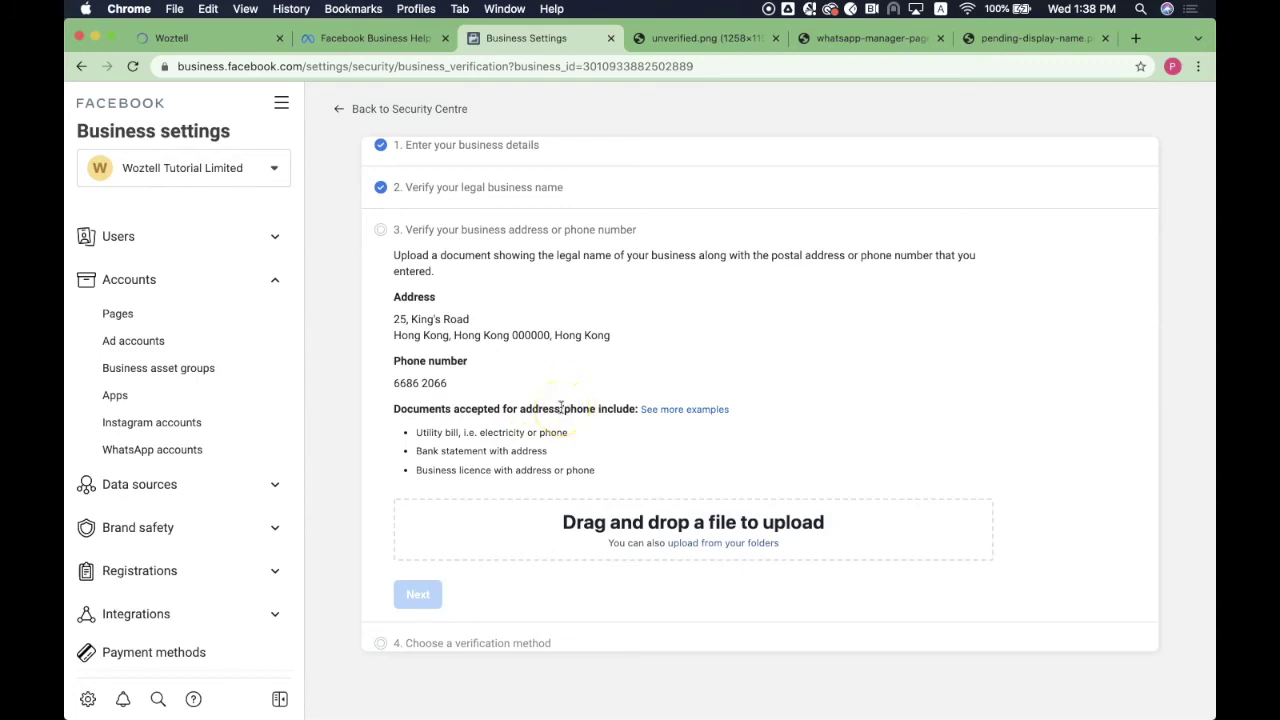
{"action": "left_click", "coordinate": [692, 546]}
{"action": "double_click", "coordinate": [500, 128]}
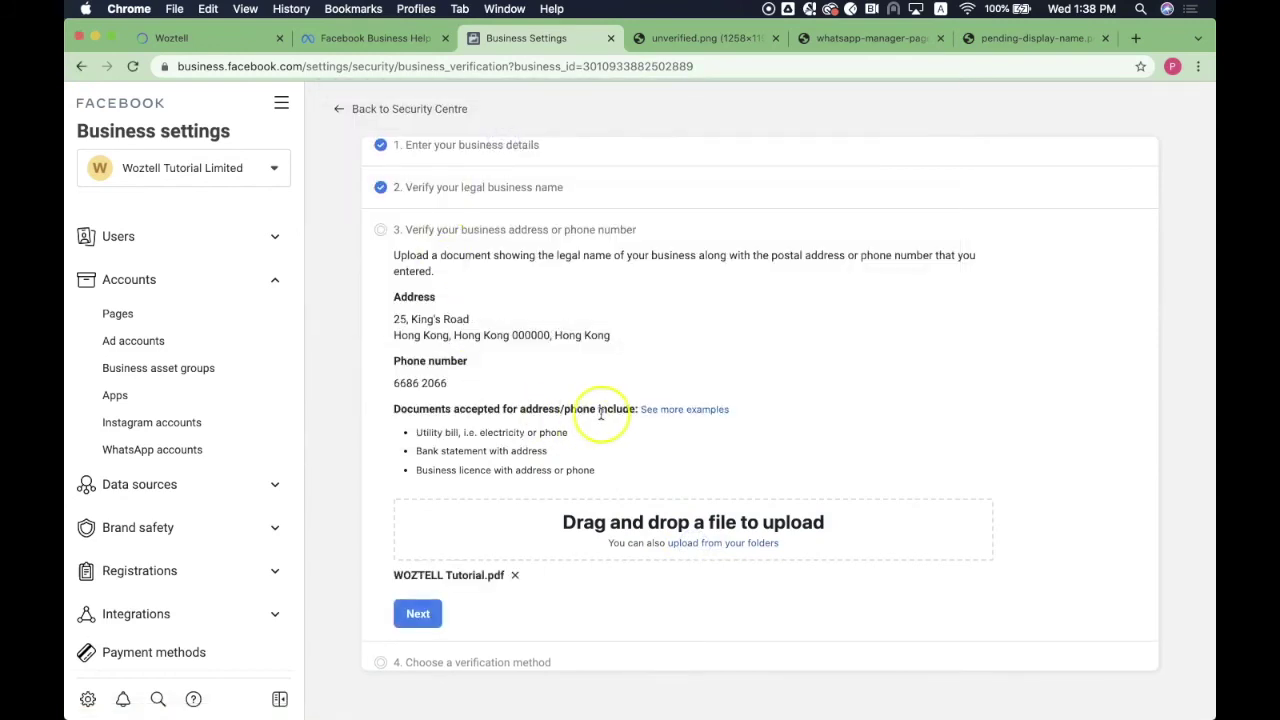
{"action": "left_click", "coordinate": [684, 414]}
{"action": "right_click", "coordinate": [684, 414]}
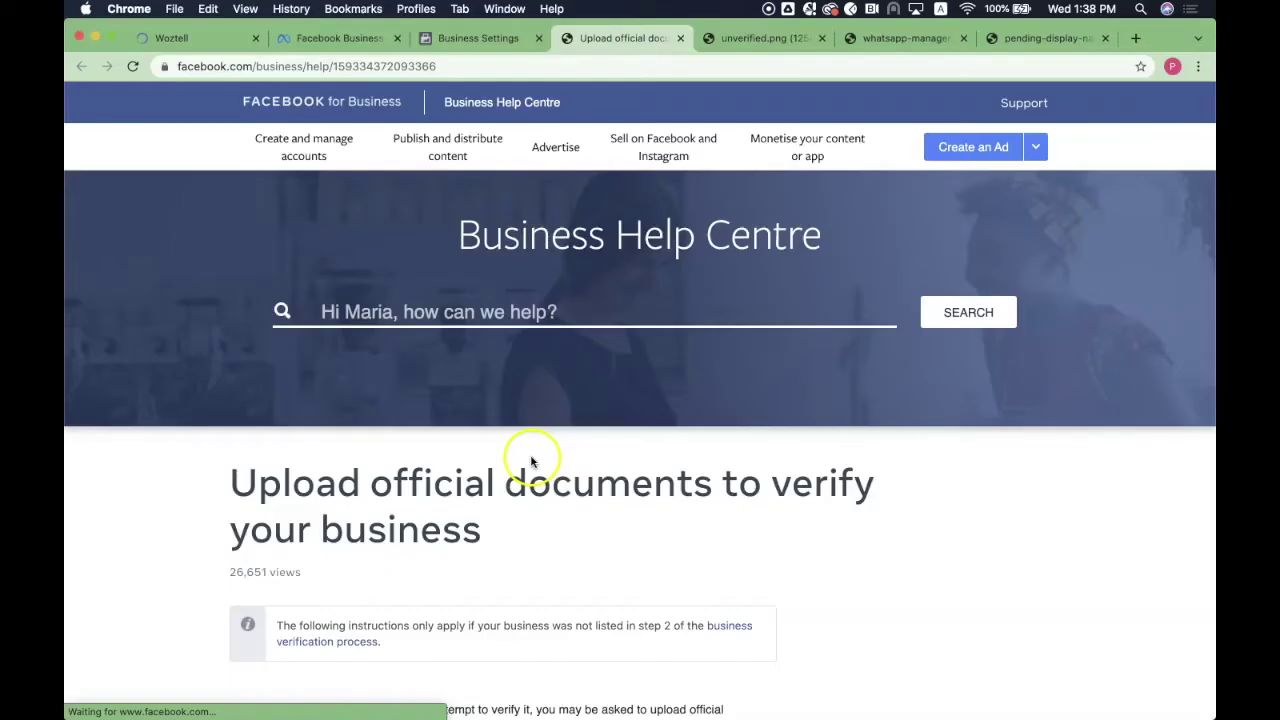
Scroll the help article's supported languages table and steps, then return to Business Settings
{"action": "scroll", "coordinate": [529, 457], "scroll_direction": "down", "scroll_amount": 3}
{"action": "scroll", "coordinate": [531, 461], "scroll_direction": "down", "scroll_amount": 5}
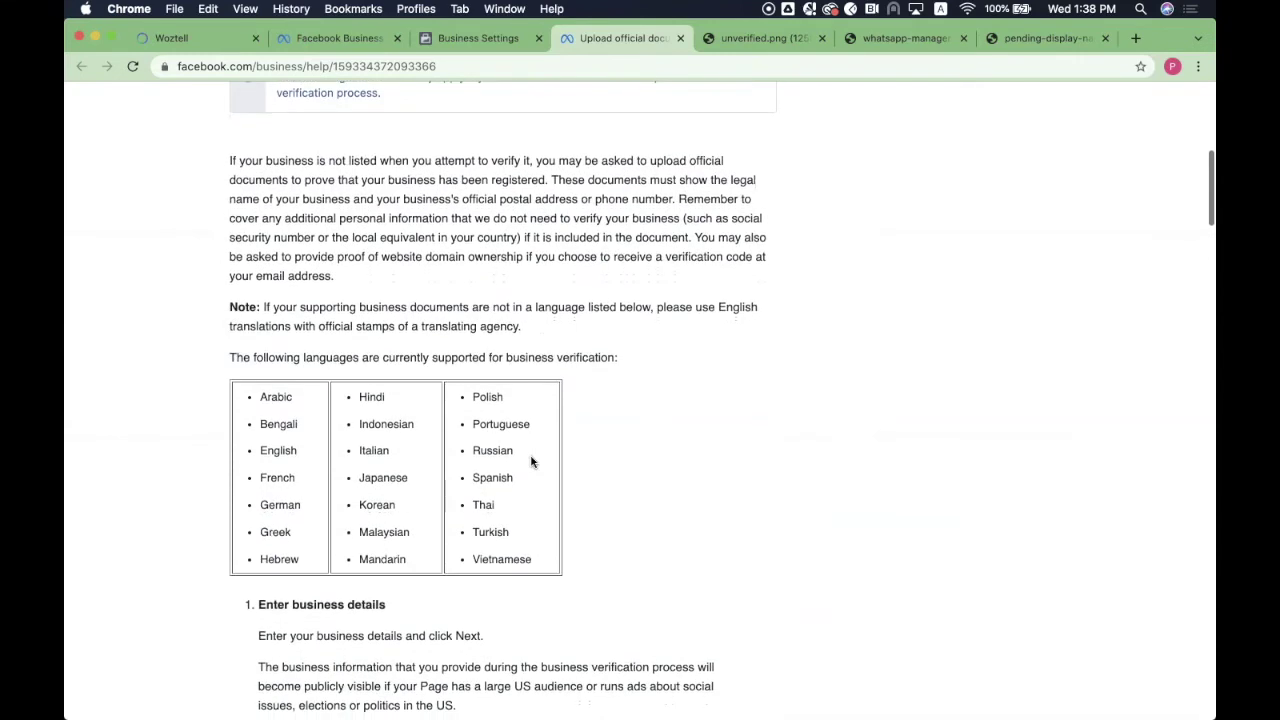
{"action": "scroll", "coordinate": [557, 528], "scroll_direction": "down", "scroll_amount": 3}
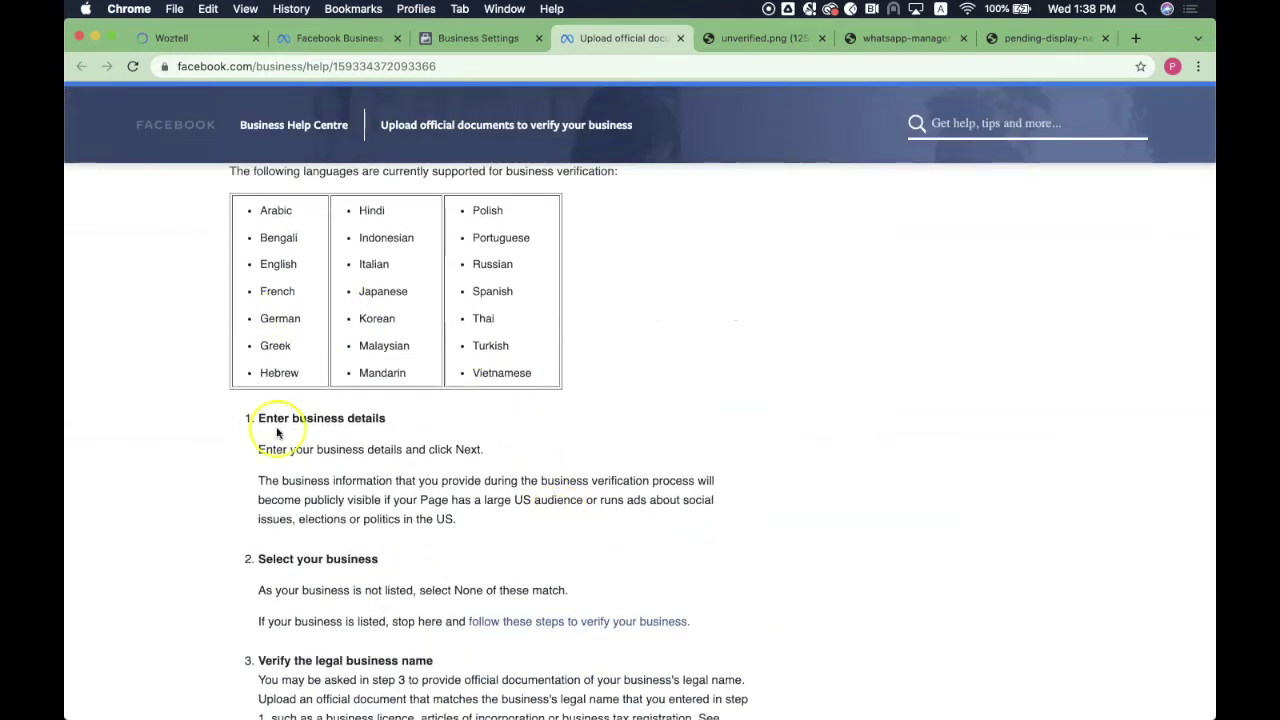
{"action": "left_click", "coordinate": [474, 39]}
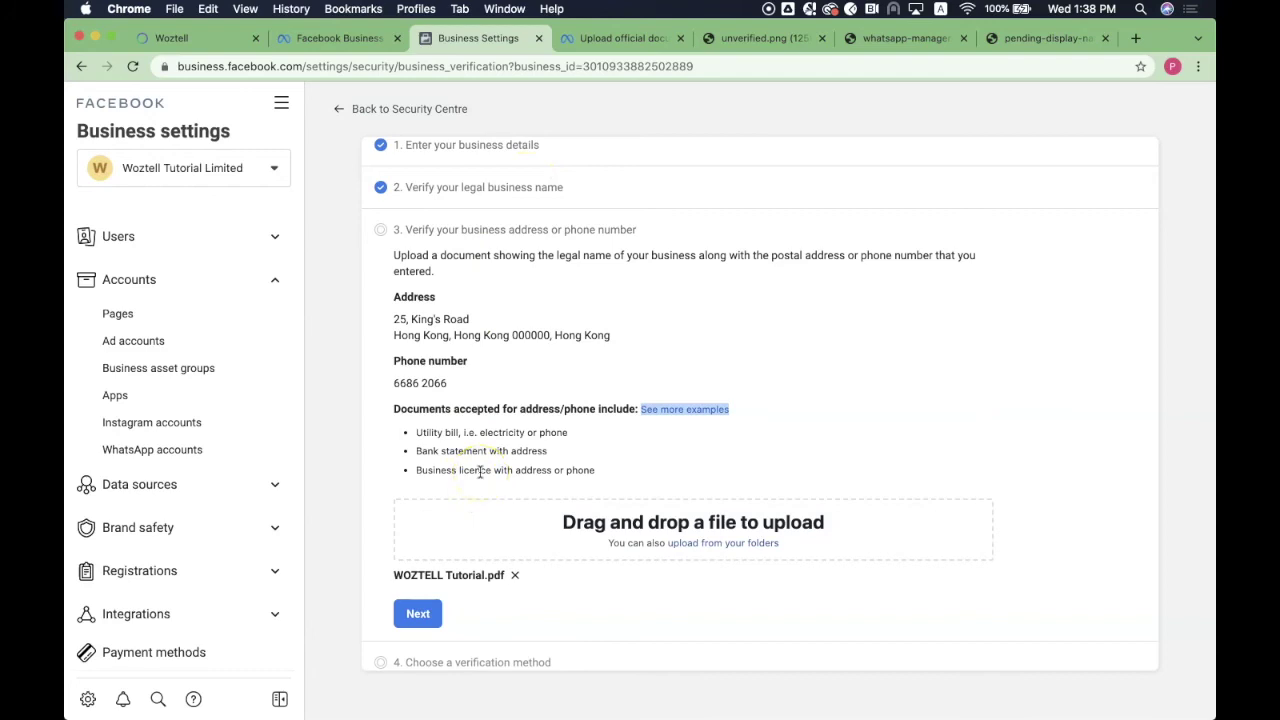
Submit the address document and reach the phone, email or domain verification choice
{"action": "left_click", "coordinate": [420, 617]}
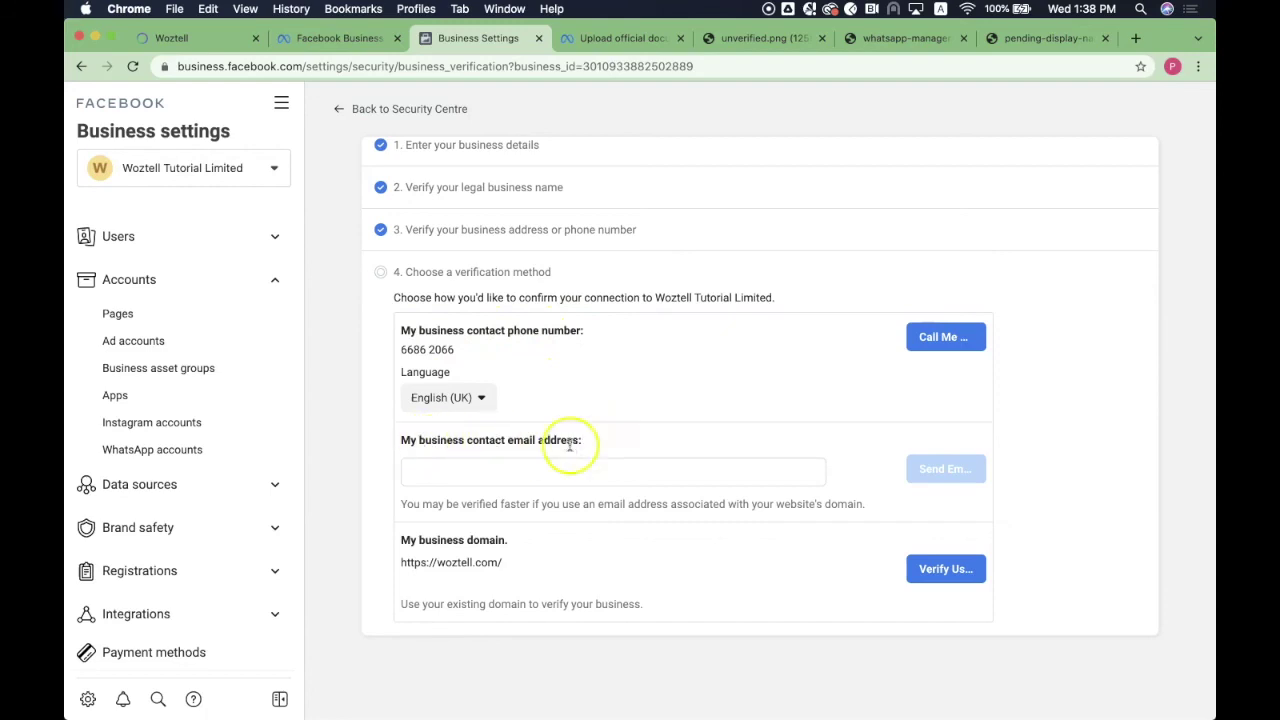
{"action": "left_click", "coordinate": [530, 471]}
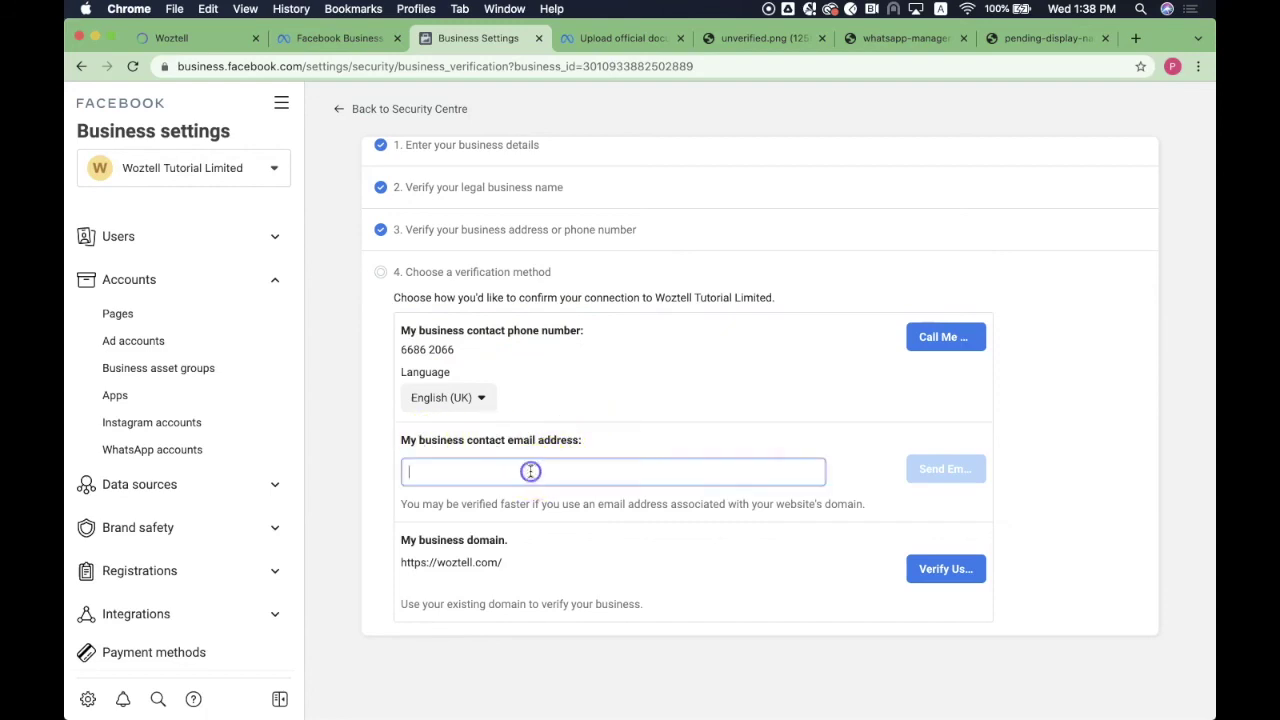
Leave the business email field empty and advance to the Tips for A Successful Verification slide
{"action": "left_click", "coordinate": [420, 457]}
{"action": "left_click", "coordinate": [392, 462]}
{"action": "left_click", "coordinate": [413, 492]}
{"action": "key", "text": "ctrl+Left"}
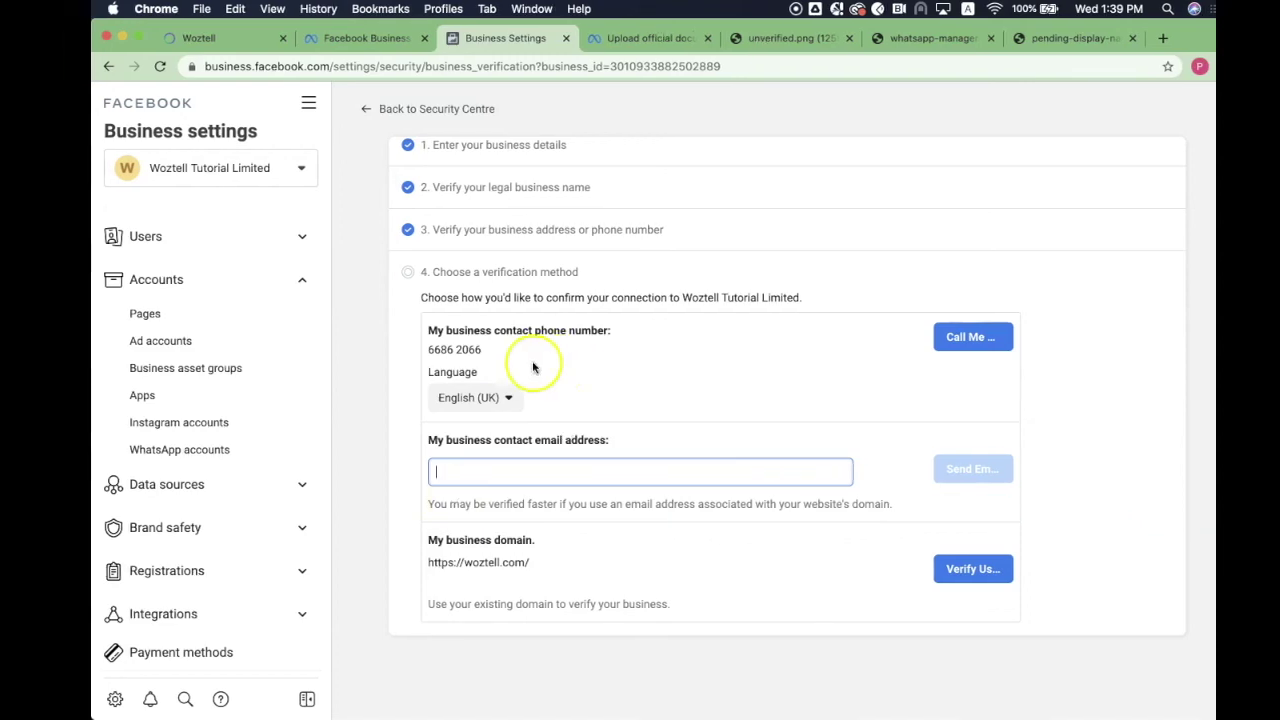